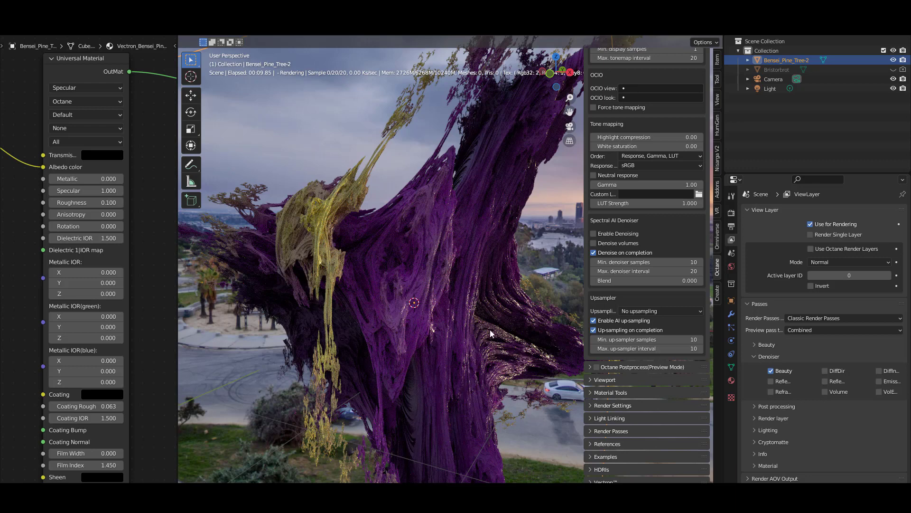
- Try adjusting the Universal Material's specular value and raise its roughness to 1
scroll(531, 339, "up", 1)
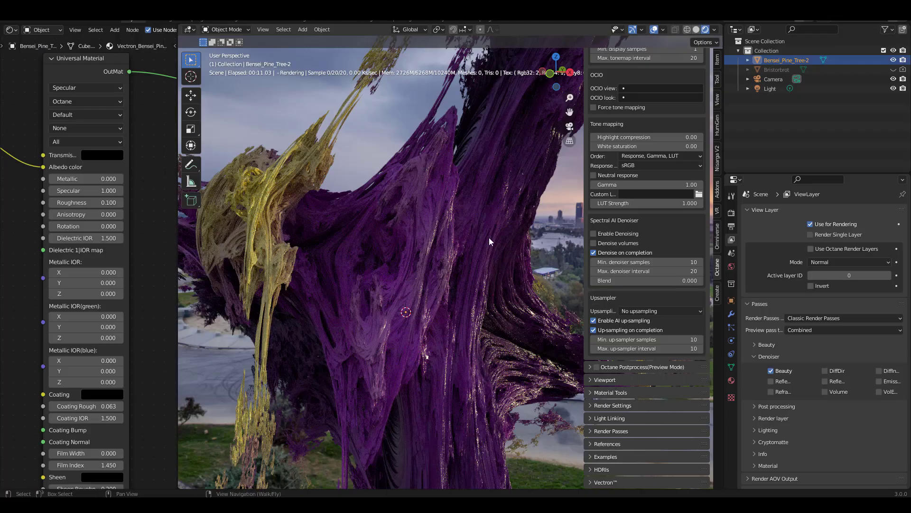
middle_click_drag(126, 200, 147, 243)
scroll(117, 236, "up", 1)
left_click_drag(117, 229, 83, 228)
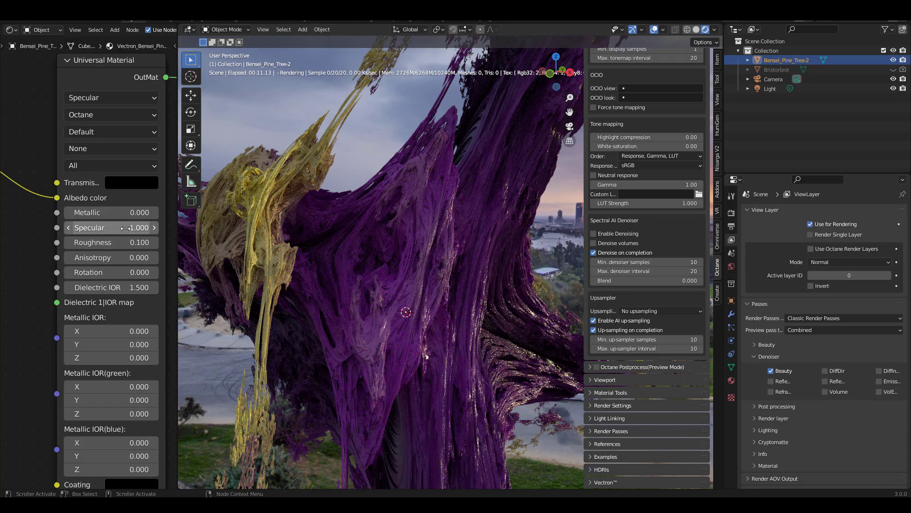
mouse_move(126, 229)
left_mouse_down()
mouse_move(68, 229)
mouse_move(152, 232)
mouse_move(151, 243)
mouse_move(122, 243)
left_mouse_up()
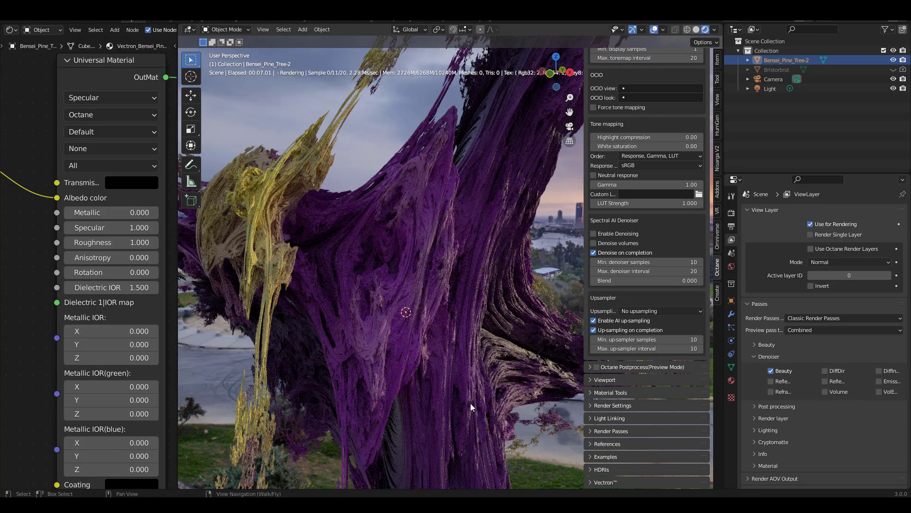
- Set the Universal Material's roughness to 0.1
left_click(133, 237)
type("0.1")
key("Return")
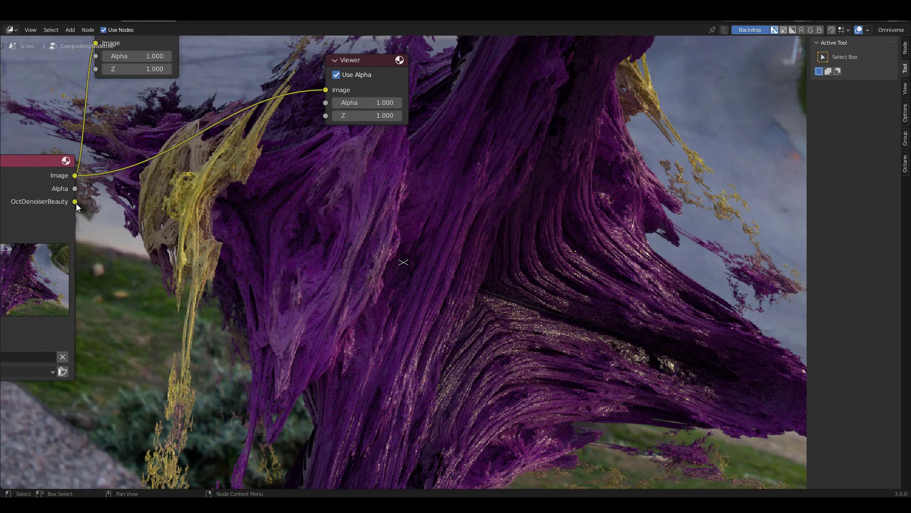
- Preview the OctDenoiserBeauty pass through the compositor's Viewer node and reconnect the render's Image output to it
left_click_drag(75, 201, 332, 90)
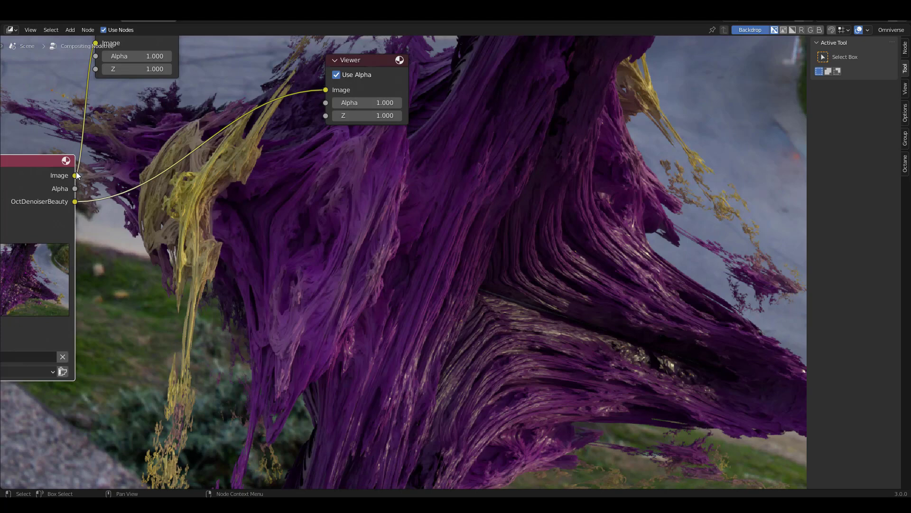
left_click_drag(76, 174, 490, 142)
- Insert a Despeckle node between the render's Image output and the Viewer node and adjust its threshold
key("shift+a")
left_click(299, 276)
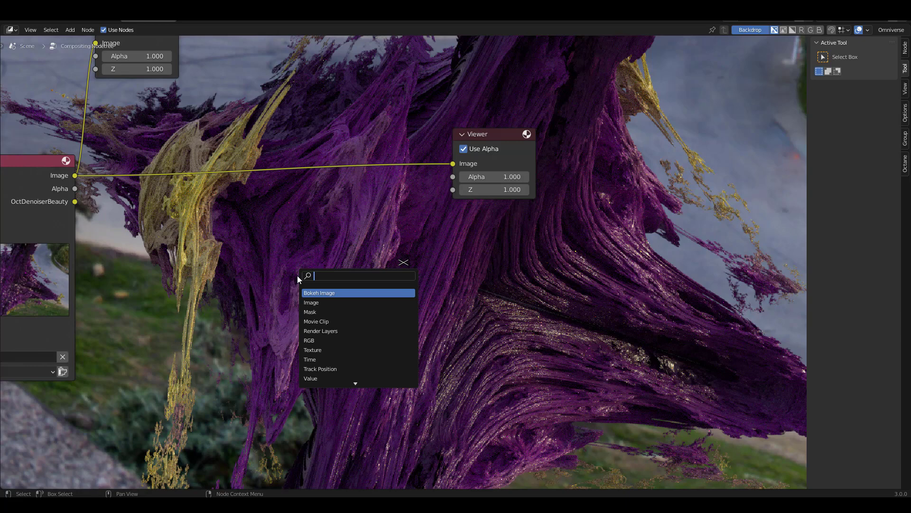
type("desp")
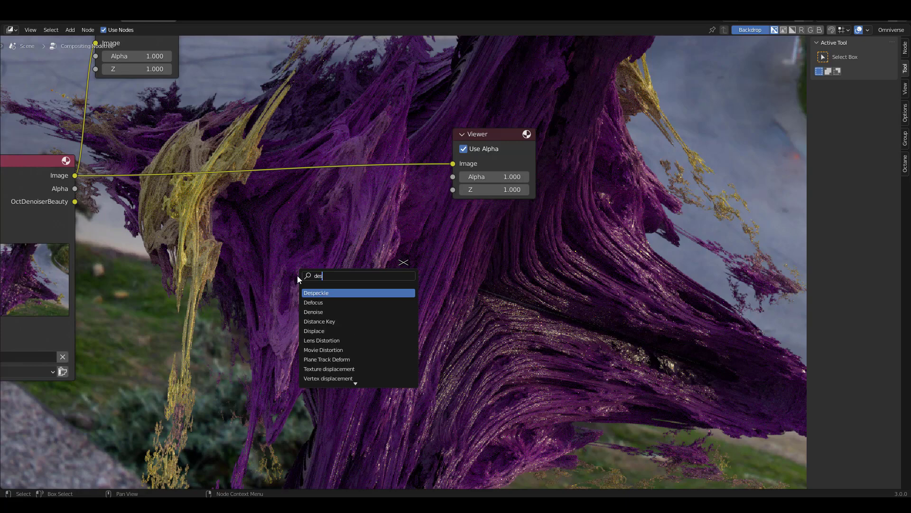
key("Return")
left_click(233, 123)
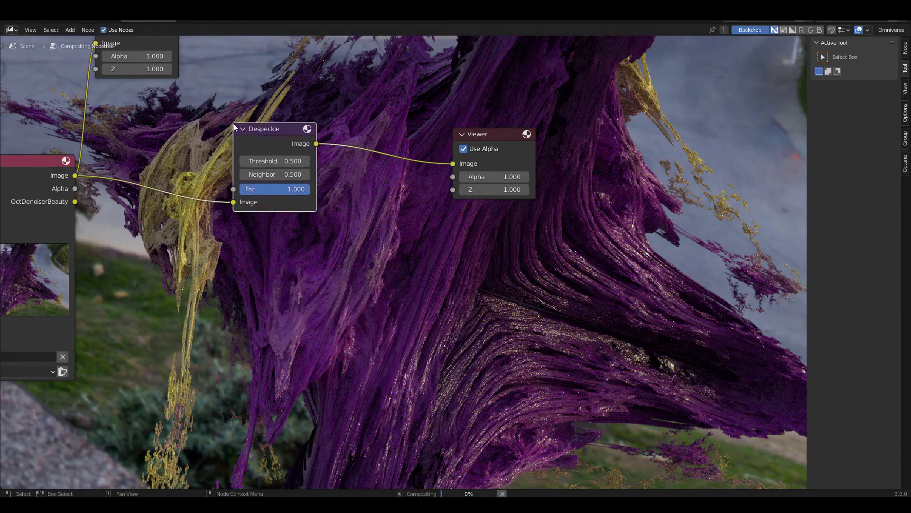
left_click_drag(283, 162, 254, 193)
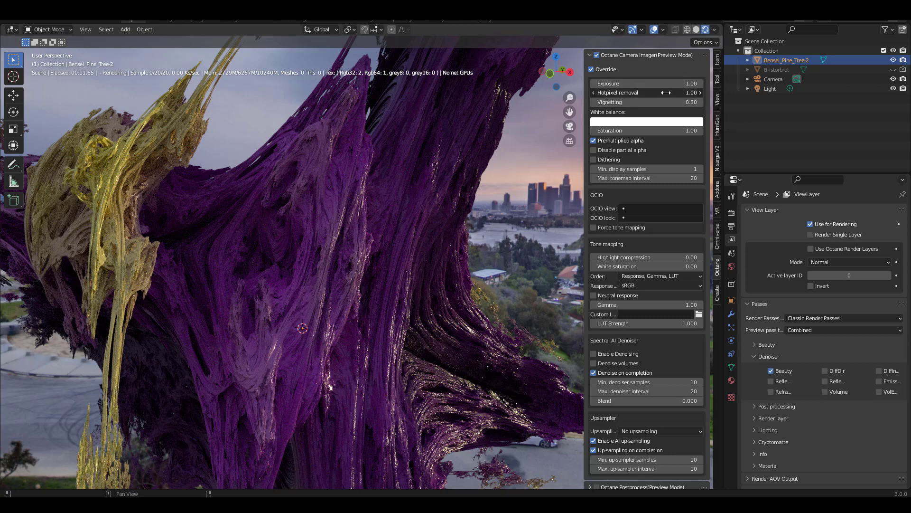
- Switch the Octane Camera Imager's hotpixel removal back and forth between 0 and 1 to compare the bark's bright specks
left_click_drag(666, 93, 627, 93)
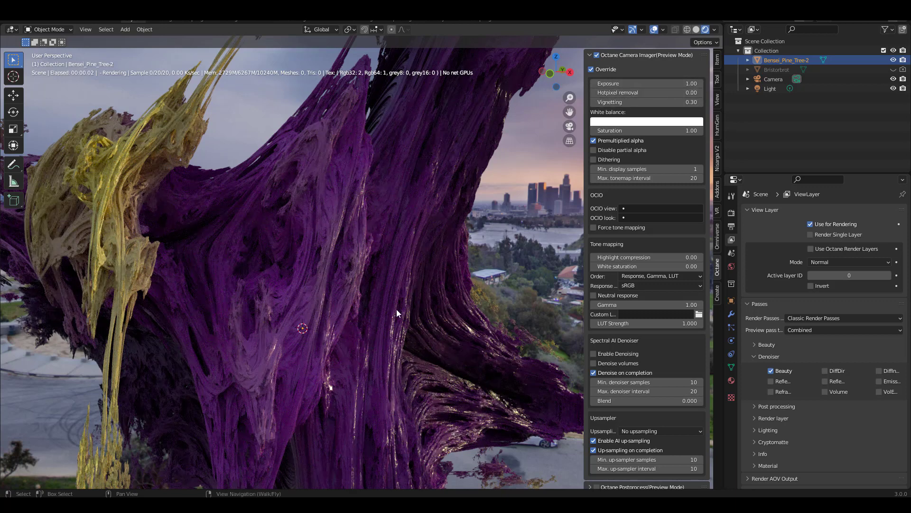
left_click_drag(658, 93, 626, 93)
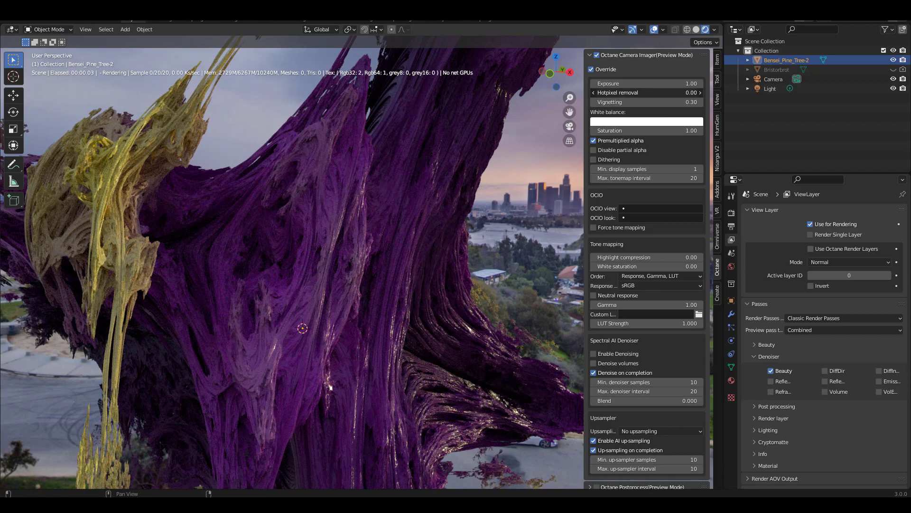
left_click_drag(626, 93, 657, 93)
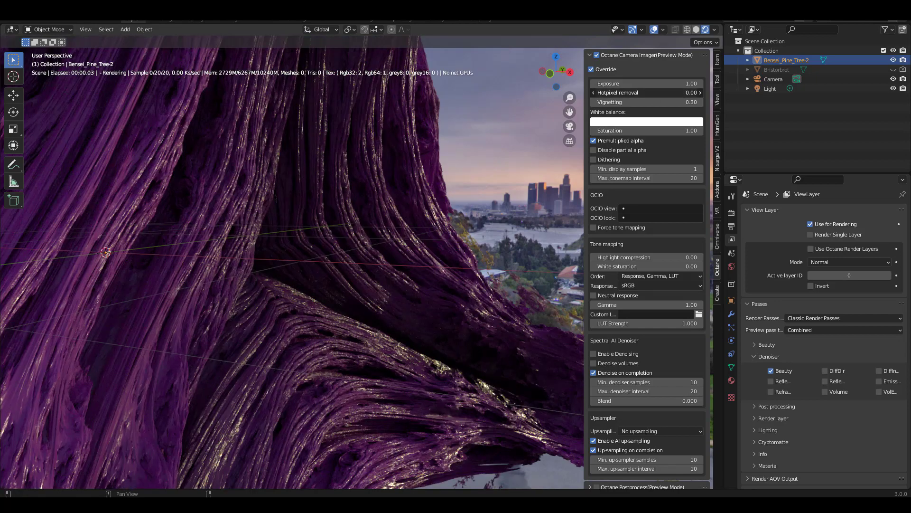
left_click_drag(627, 93, 658, 93)
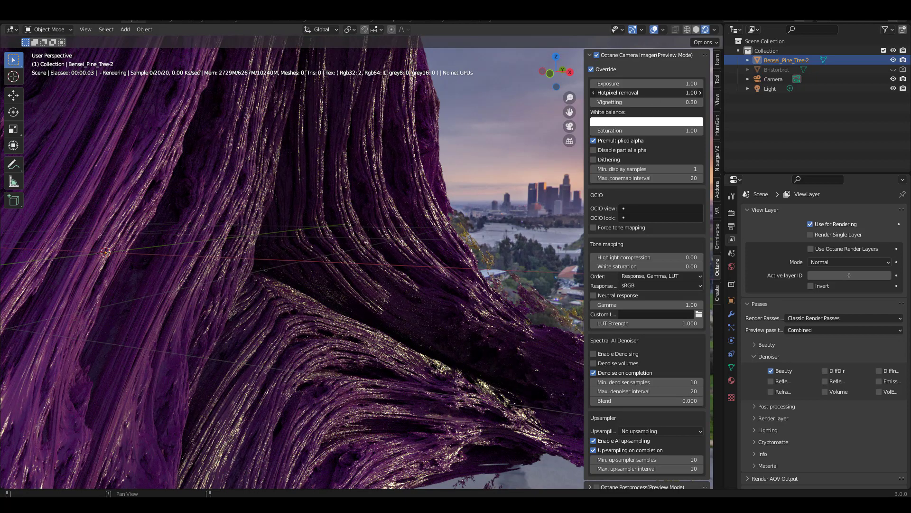
left_click_drag(658, 93, 627, 93)
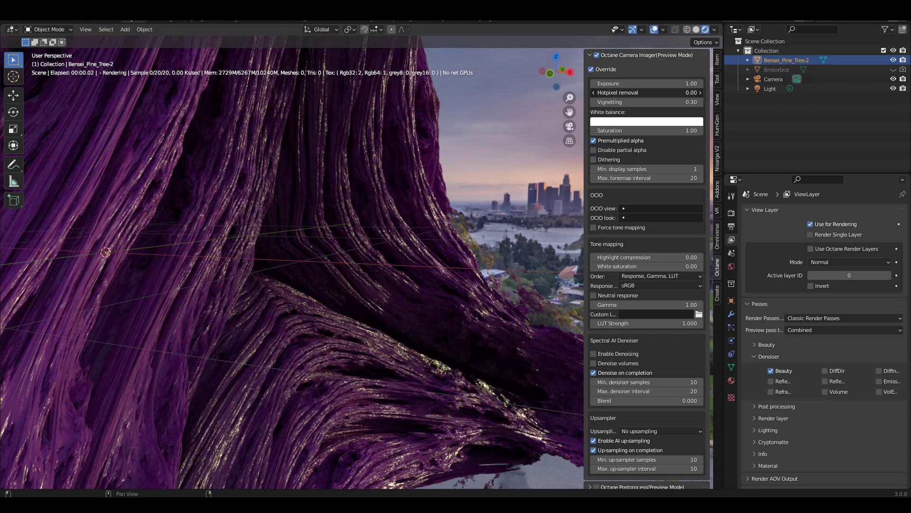
left_click_drag(627, 93, 653, 93)
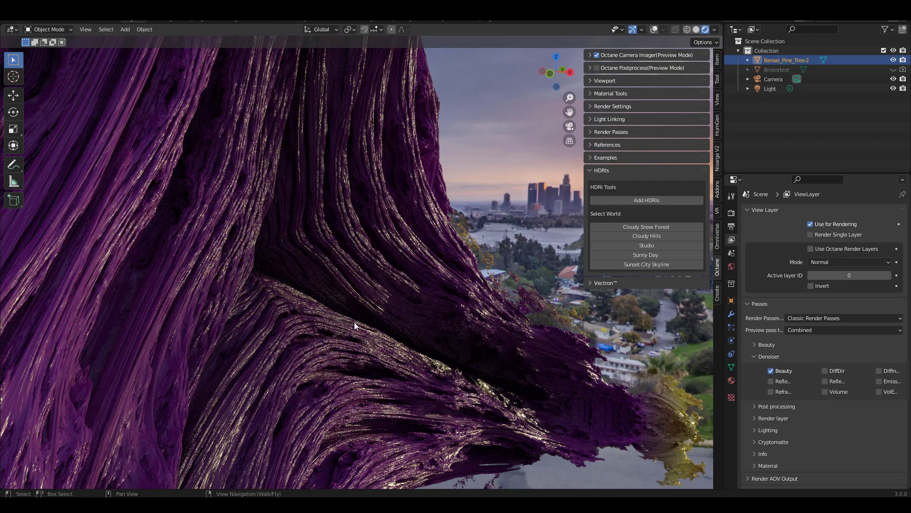
left_click(656, 235)
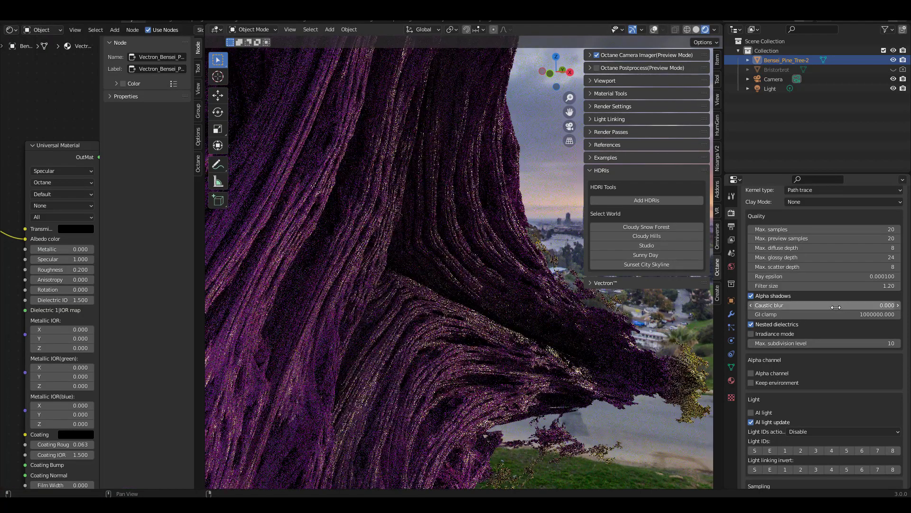
mouse_move(788, 306)
left_mouse_down()
mouse_move(831, 307)
mouse_move(786, 306)
left_mouse_up()
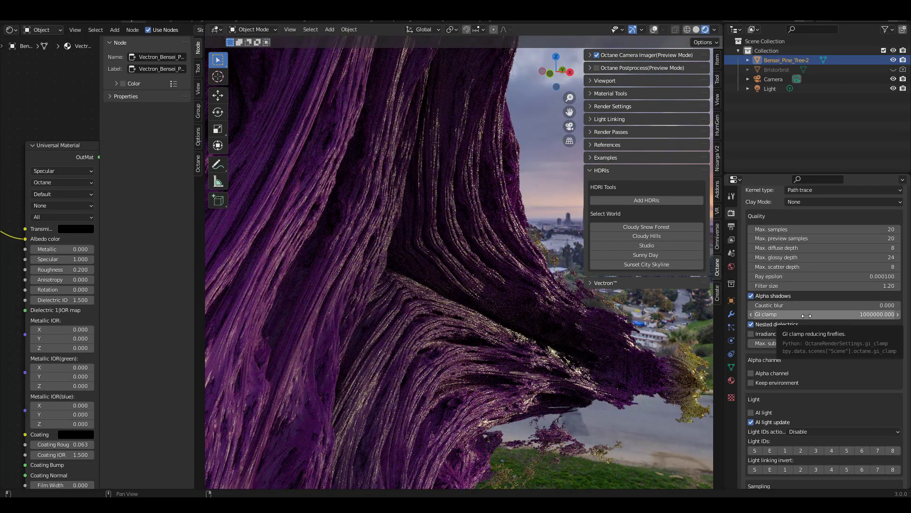
- Set the Octane kernel's GI clamp to 1000
left_click(806, 315)
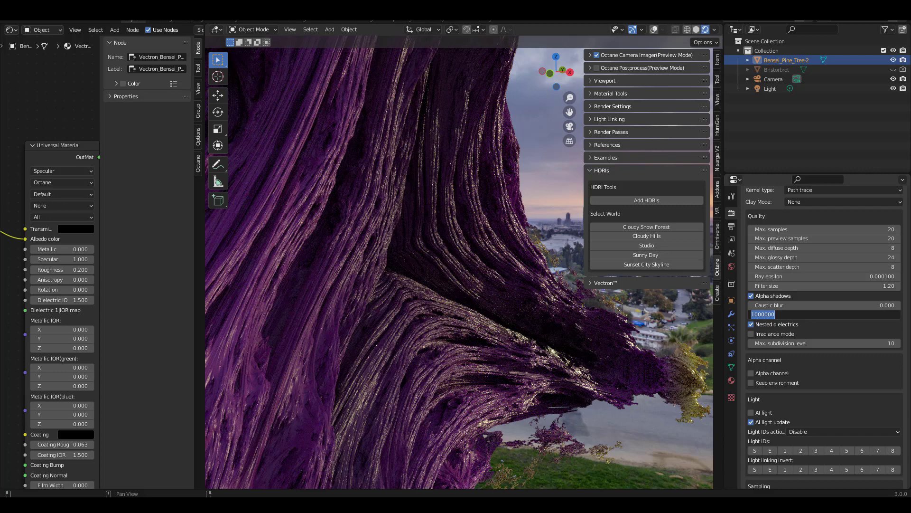
type("1000")
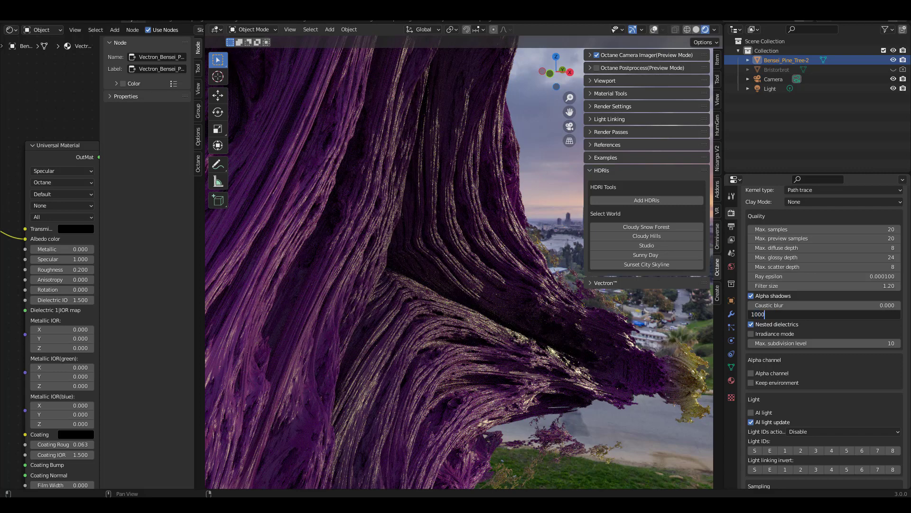
key("Return")
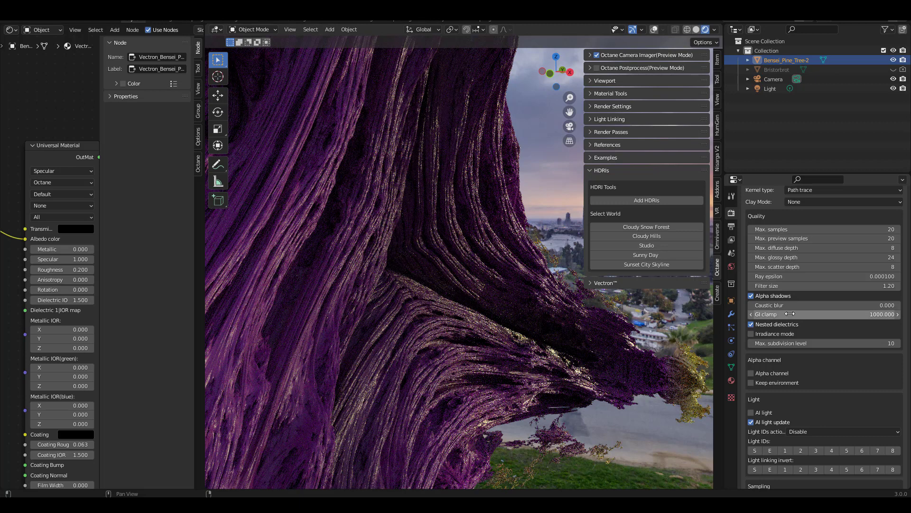
- Lower the kernel's GI clamp to 0.001 and raise it again to compare the tree's lighting
left_click_drag(772, 314, 755, 314)
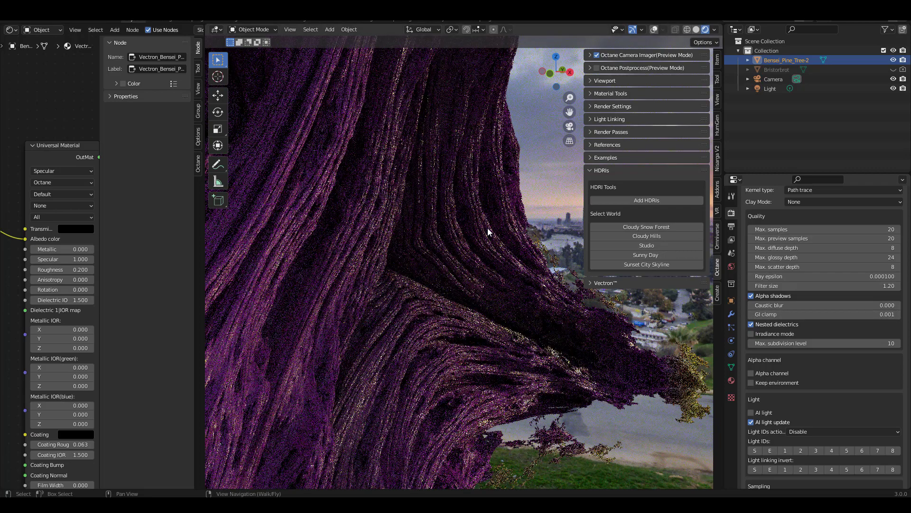
left_click_drag(811, 314, 852, 315)
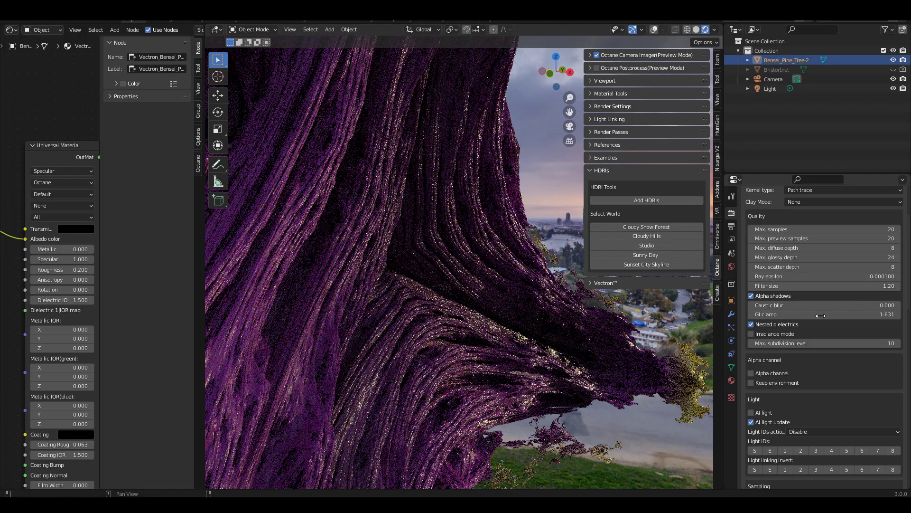
- Reset the kernel's GI clamp to its default and lower it to 900000
key("BackSpace")
left_click_drag(878, 315, 873, 315)
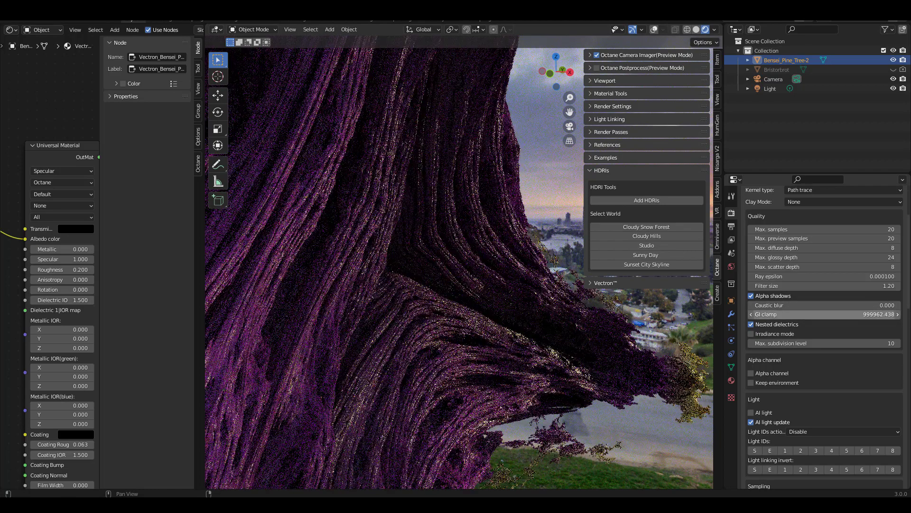
left_click(878, 315)
type("900000")
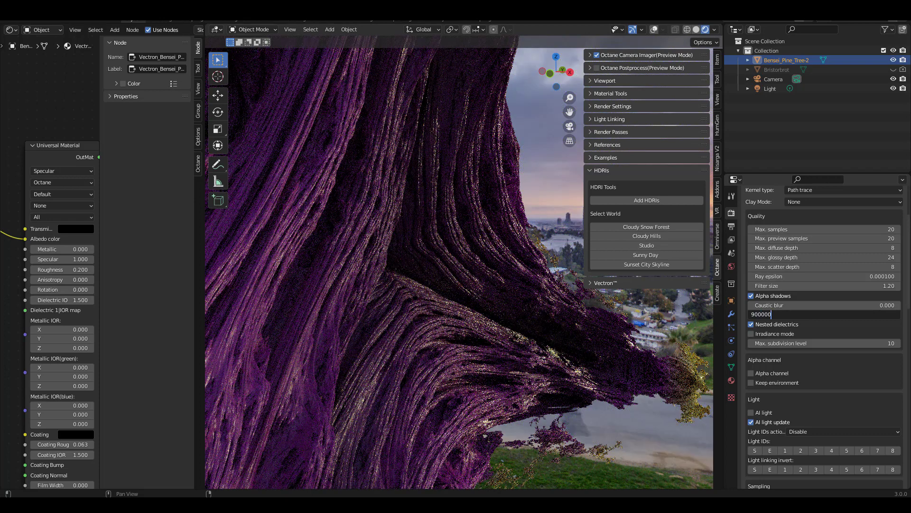
key("Return")
- Set the Octane kernel's GI clamp to 1000000
scroll(904, 180, "up", 1)
left_click(878, 333)
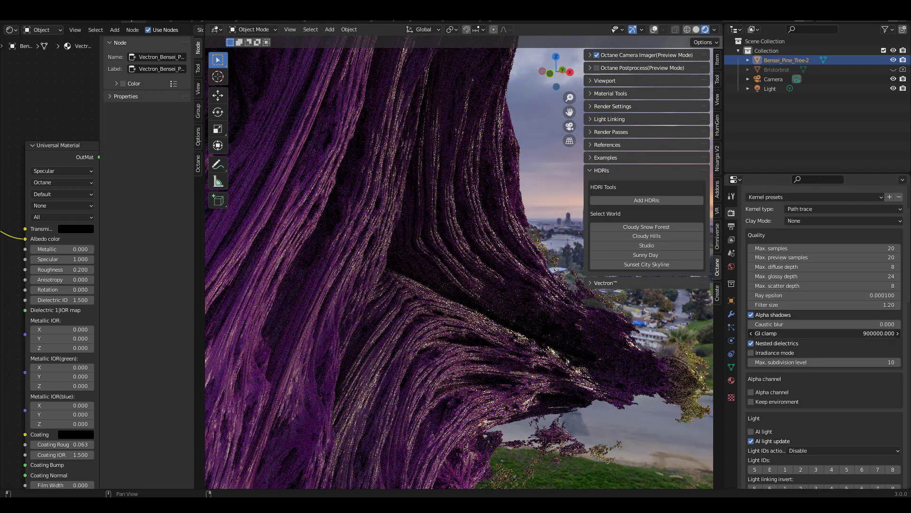
type("1000000")
key("Return")
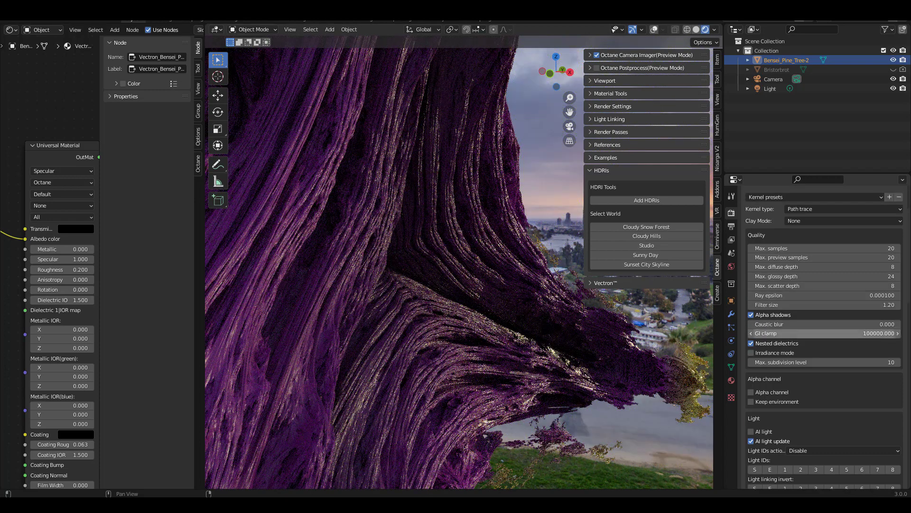
key("KP_0")
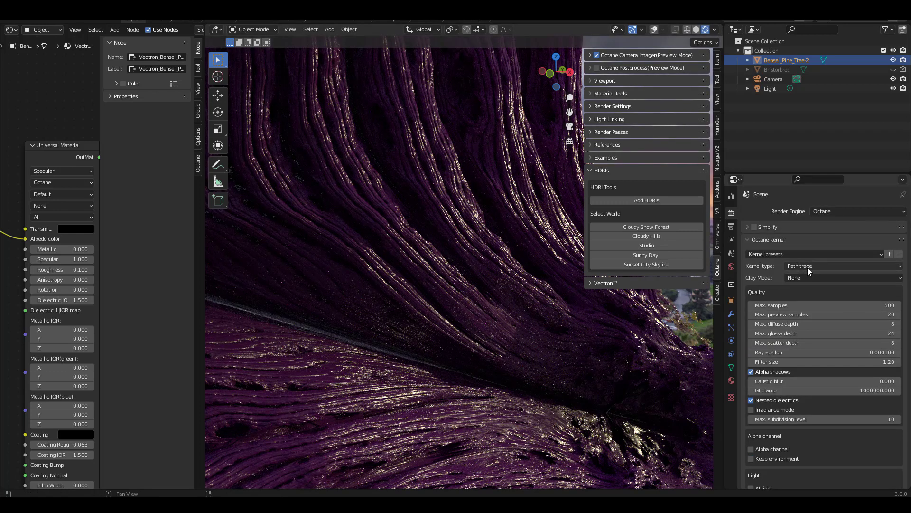
- Try the Direct light kernel type on the close-up of the bark and return to Path trace
left_click(807, 266)
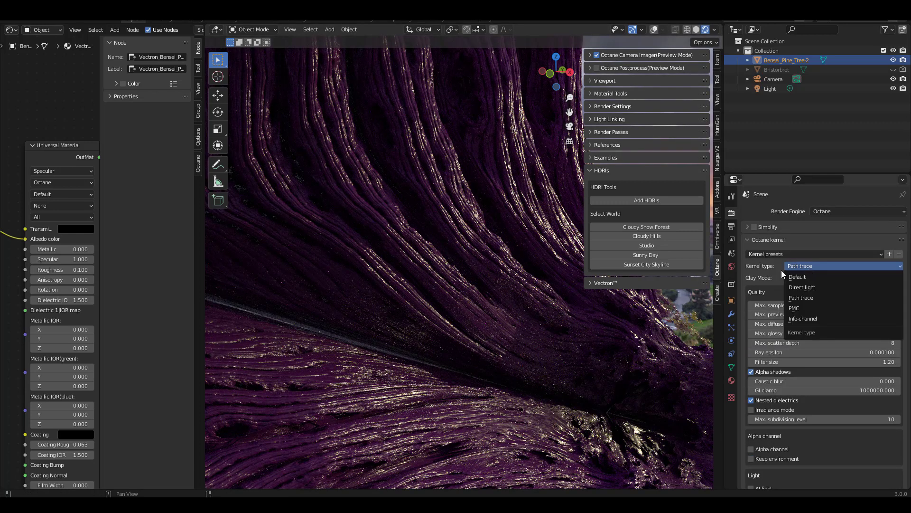
left_click(808, 286)
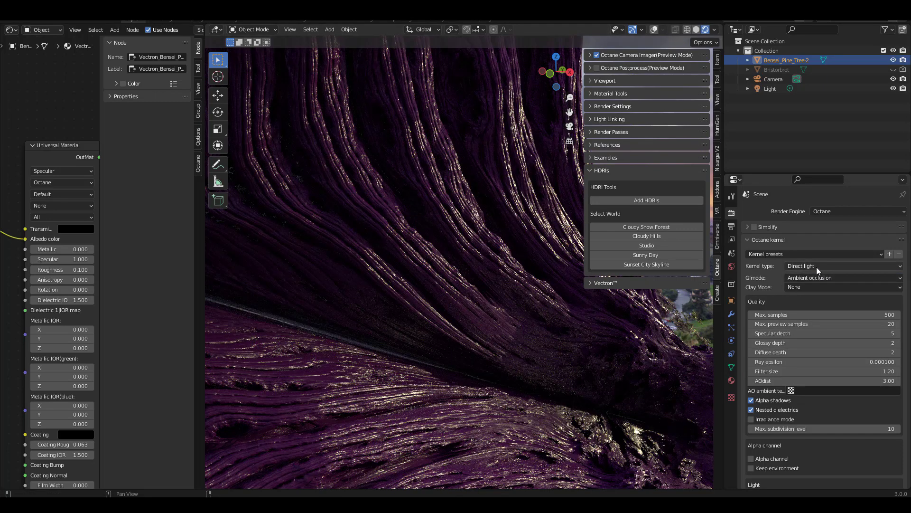
left_click(817, 266)
left_click(813, 299)
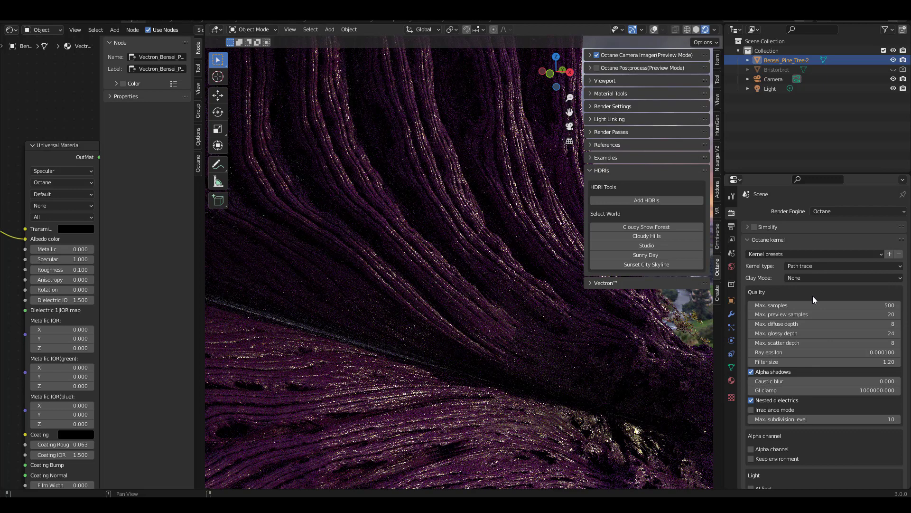